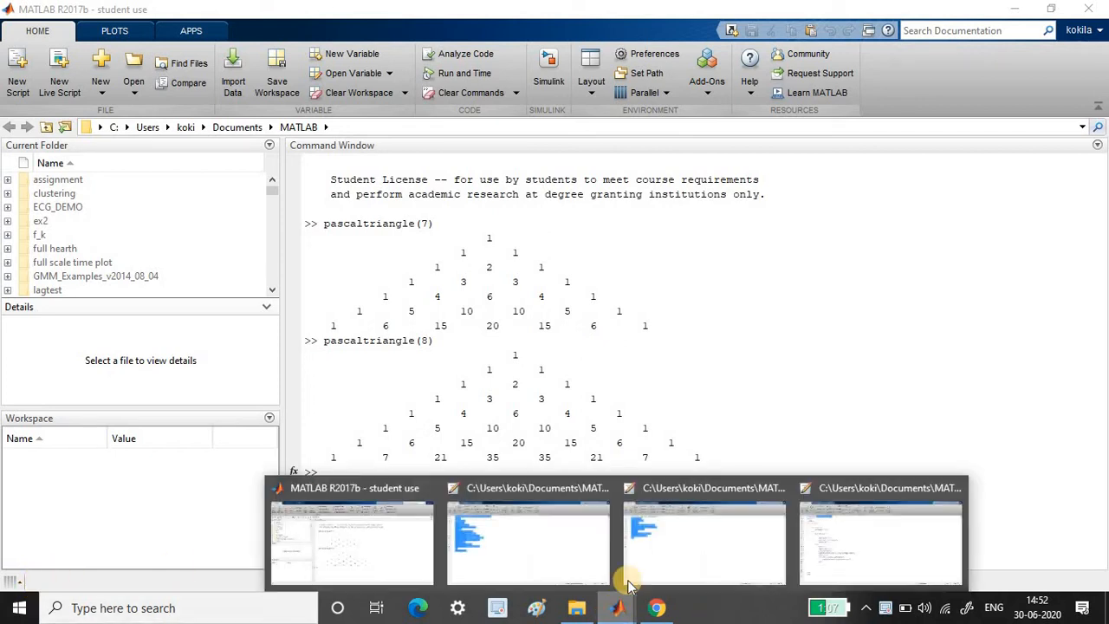
- Switch to the trail_add_loop.m editor window and place the cursor in its code
{"action": "left_click", "coordinate": [704, 537]}
{"action": "left_click", "coordinate": [352, 367]}
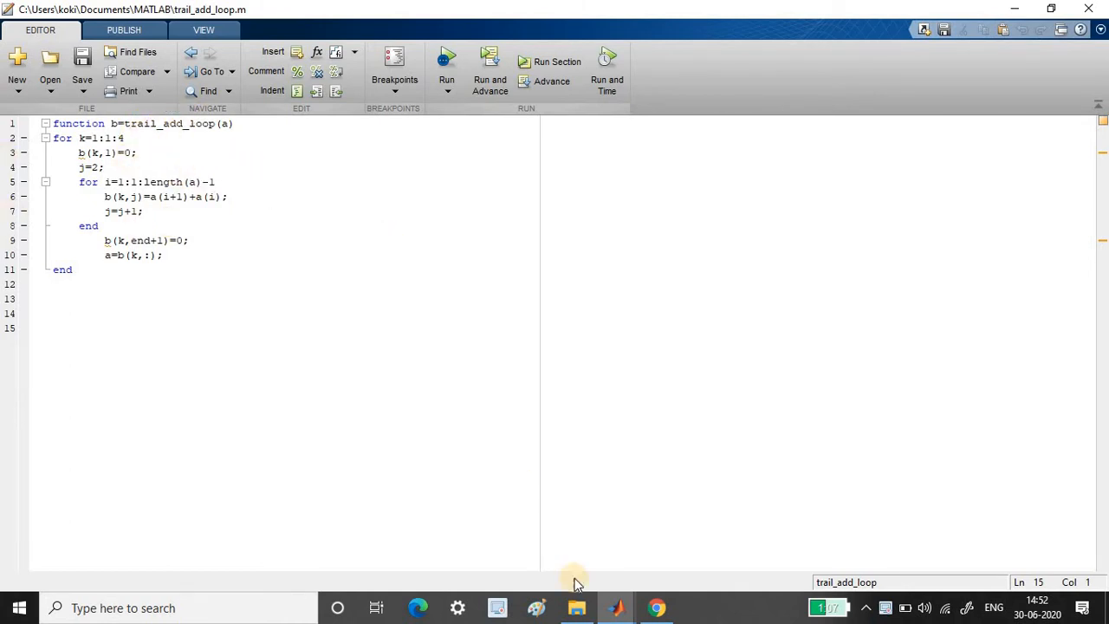
- View triangle_patternwithbumber.m via the taskbar thumbnails, then head back toward the Command Window
{"action": "left_click", "coordinate": [614, 608]}
{"action": "left_click", "coordinate": [559, 546]}
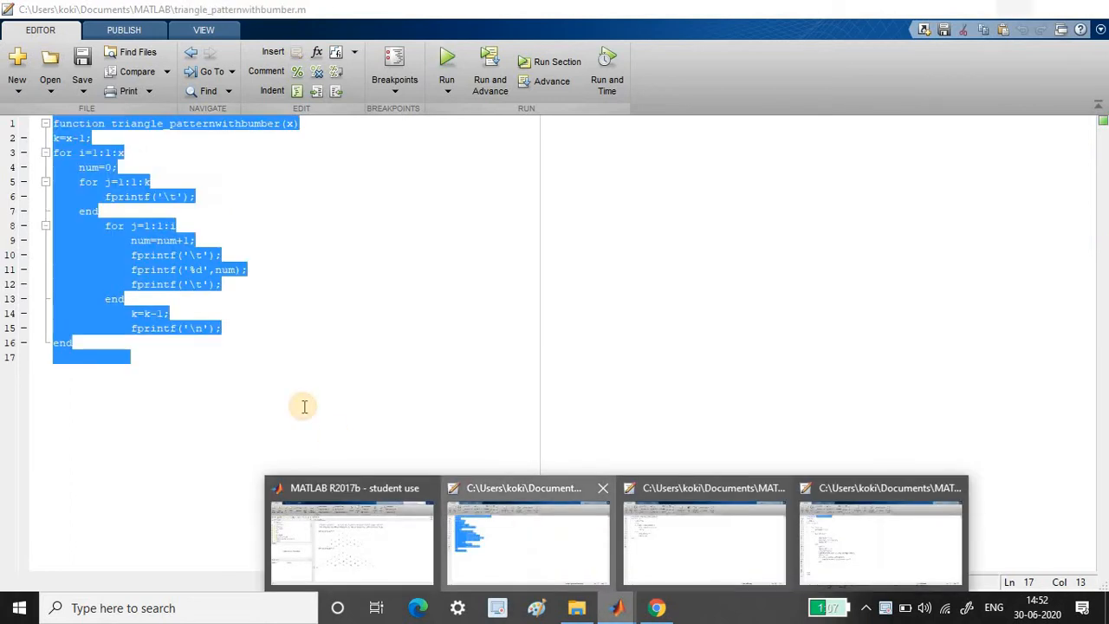
{"action": "left_click", "coordinate": [304, 406]}
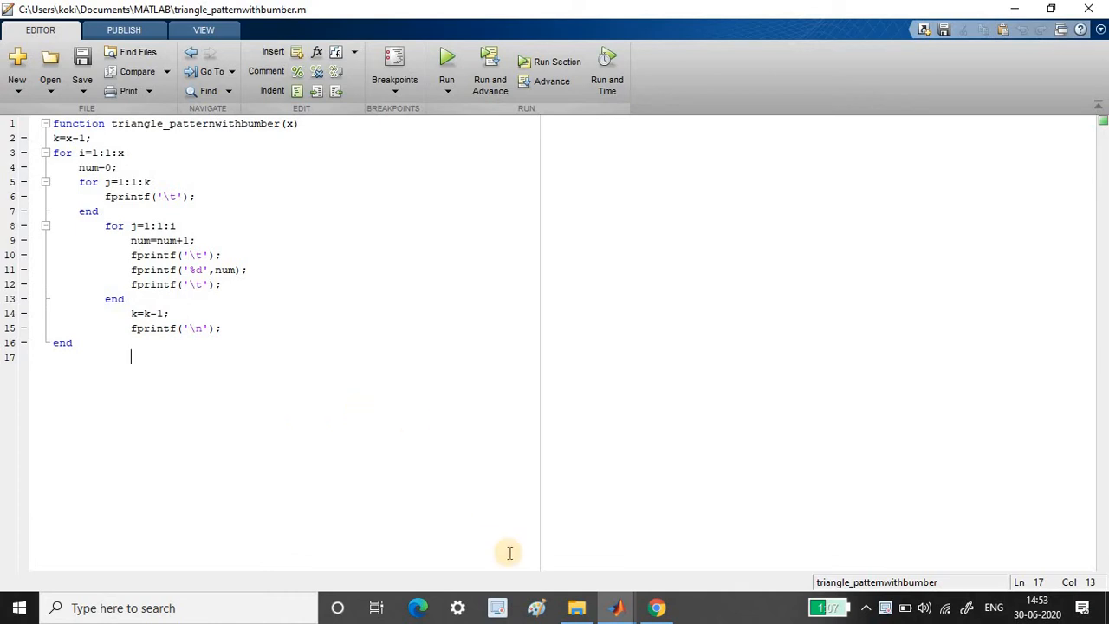
{"action": "left_click", "coordinate": [612, 610]}
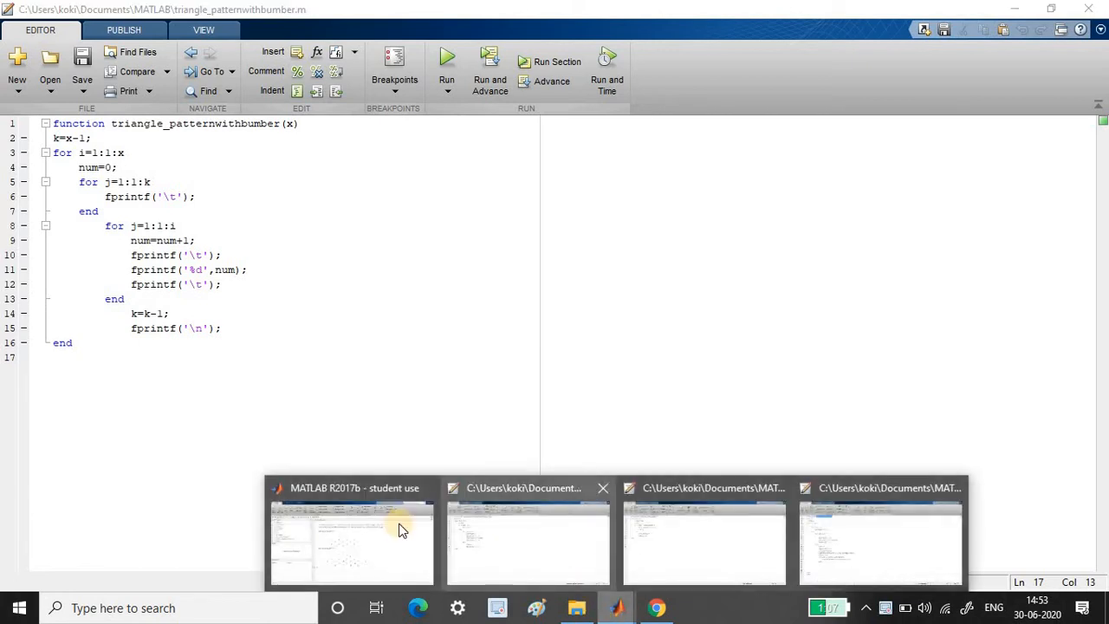
- In the Command Window, highlight the top 1 and the two 1s of the first triangle's second row
{"action": "left_click", "coordinate": [399, 529]}
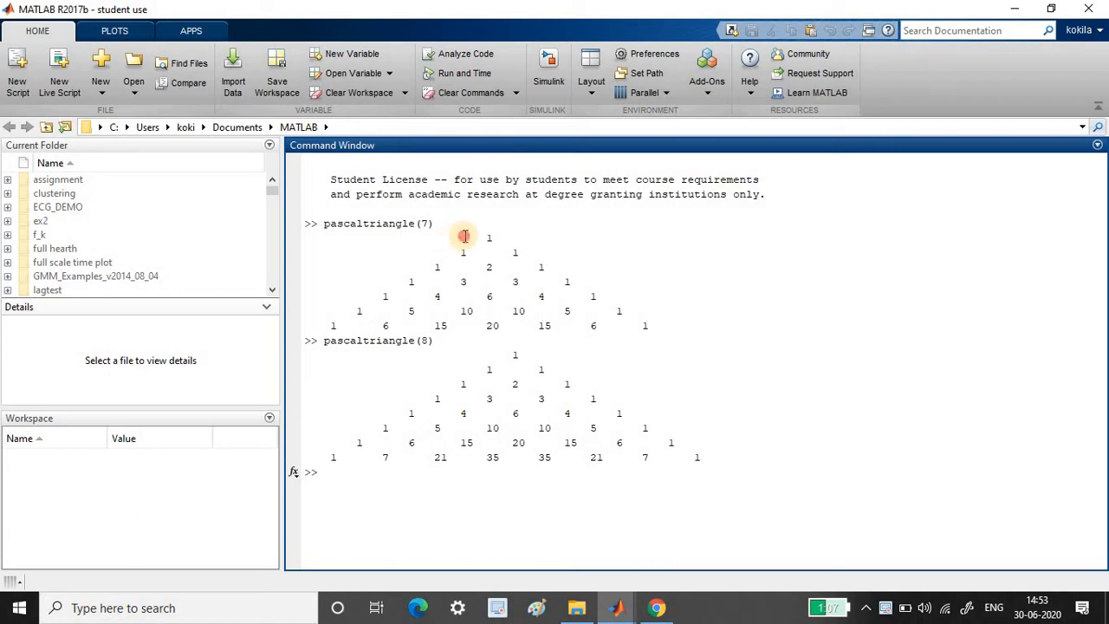
{"action": "left_click_drag", "start_coordinate": [481, 237], "coordinate": [533, 238]}
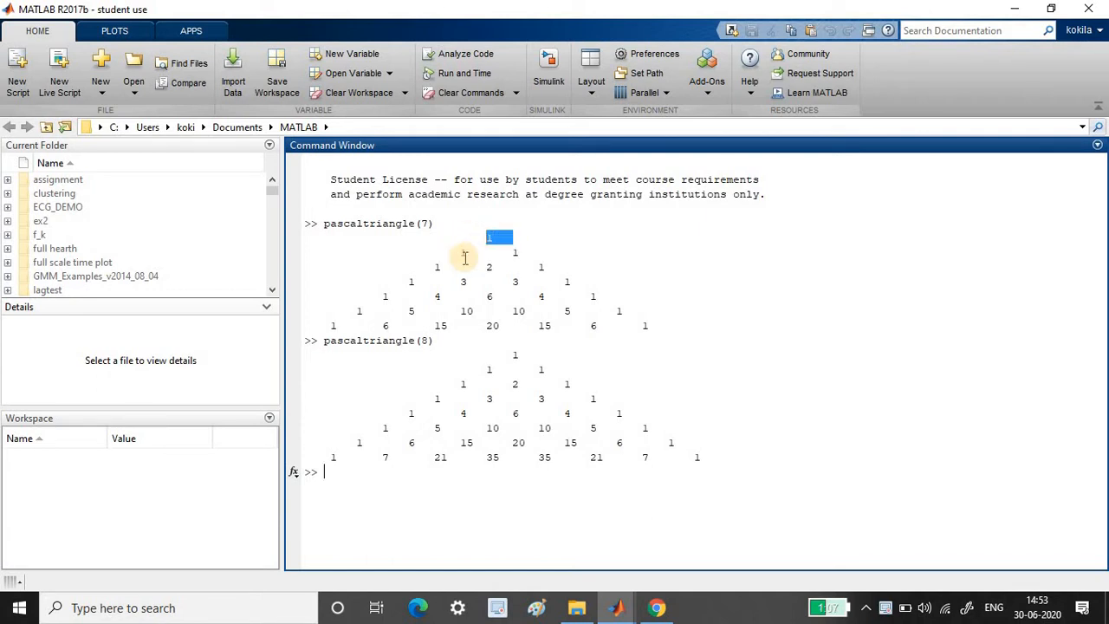
{"action": "double_click", "coordinate": [463, 252]}
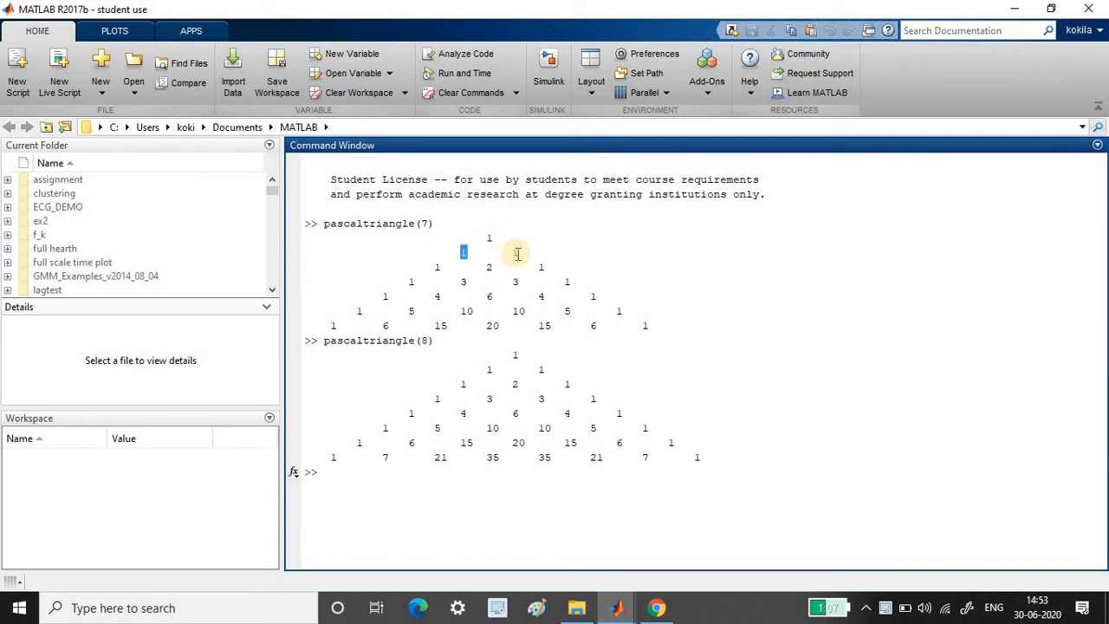
{"action": "double_click", "coordinate": [517, 252]}
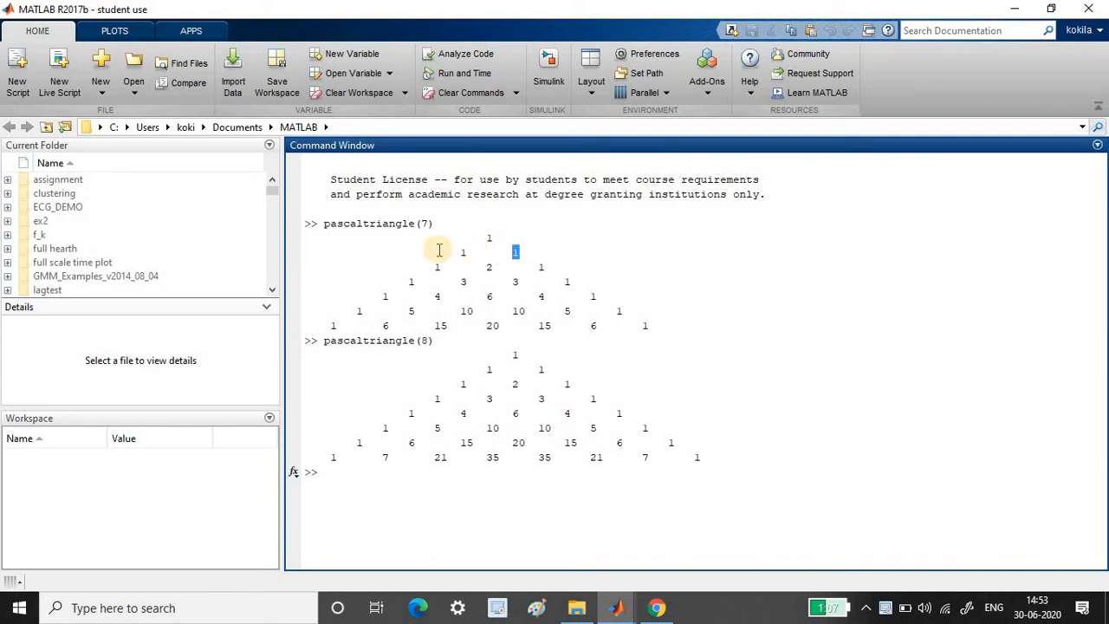
{"action": "left_click_drag", "start_coordinate": [459, 251], "coordinate": [539, 254]}
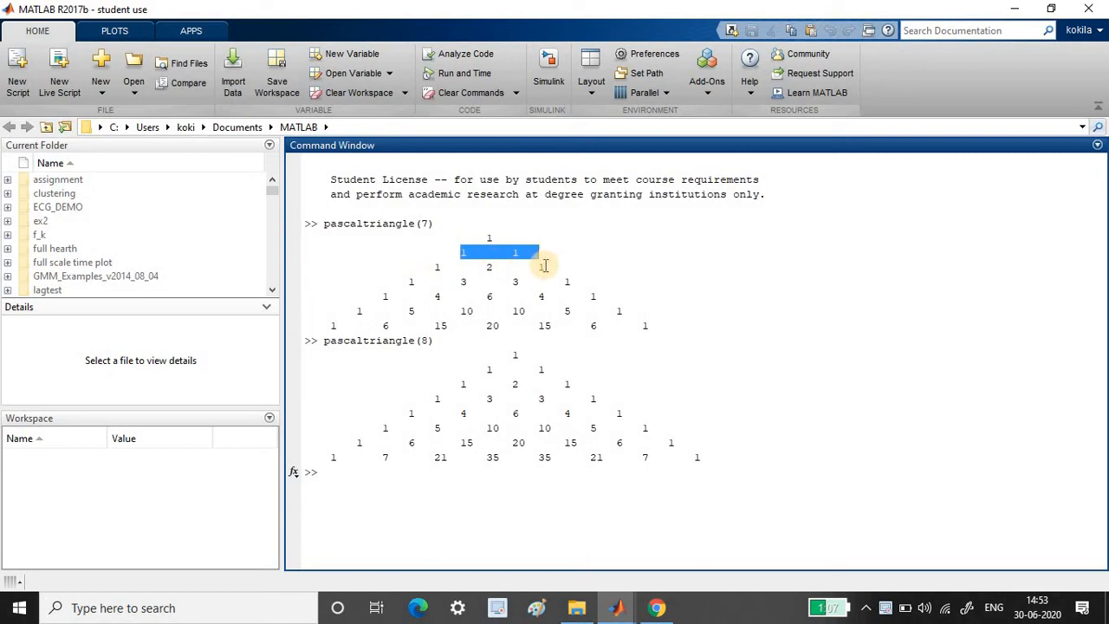
{"action": "left_click_drag", "start_coordinate": [546, 266], "coordinate": [412, 265]}
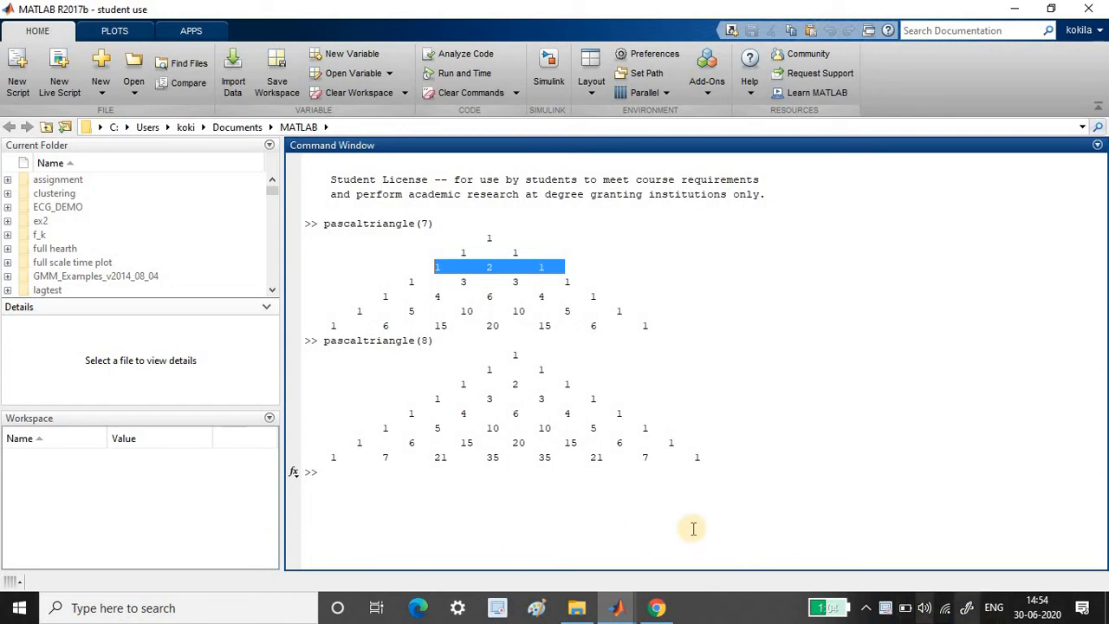
- In pascaltriangle.m, highlight the printing loops, the num(j) argument and the clear-num loop
{"action": "left_click", "coordinate": [615, 611]}
{"action": "left_click", "coordinate": [848, 519]}
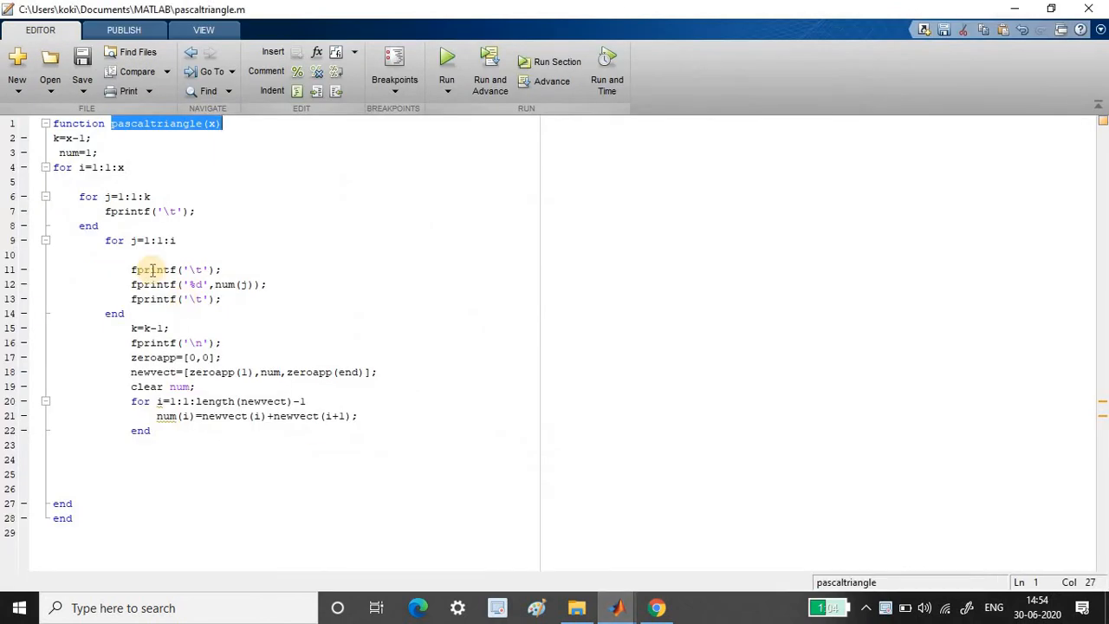
{"action": "mouse_move", "coordinate": [164, 327]}
{"action": "left_mouse_down"}
{"action": "mouse_move", "coordinate": [83, 153]}
{"action": "mouse_move", "coordinate": [54, 138]}
{"action": "left_mouse_up"}
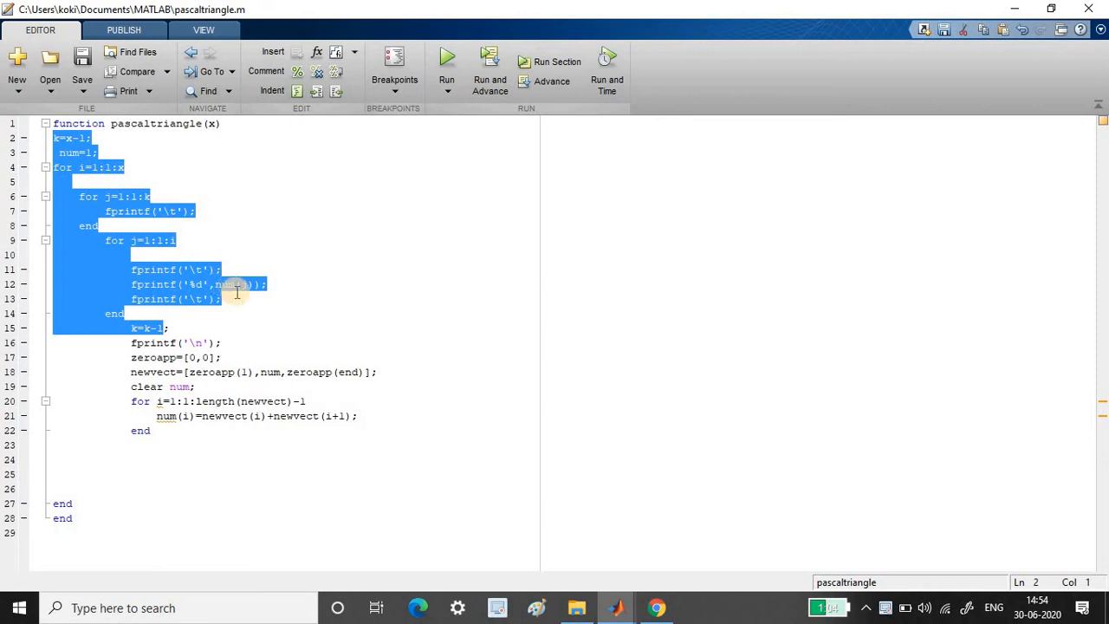
{"action": "left_click", "coordinate": [223, 285]}
{"action": "left_click_drag", "start_coordinate": [209, 284], "coordinate": [249, 284]}
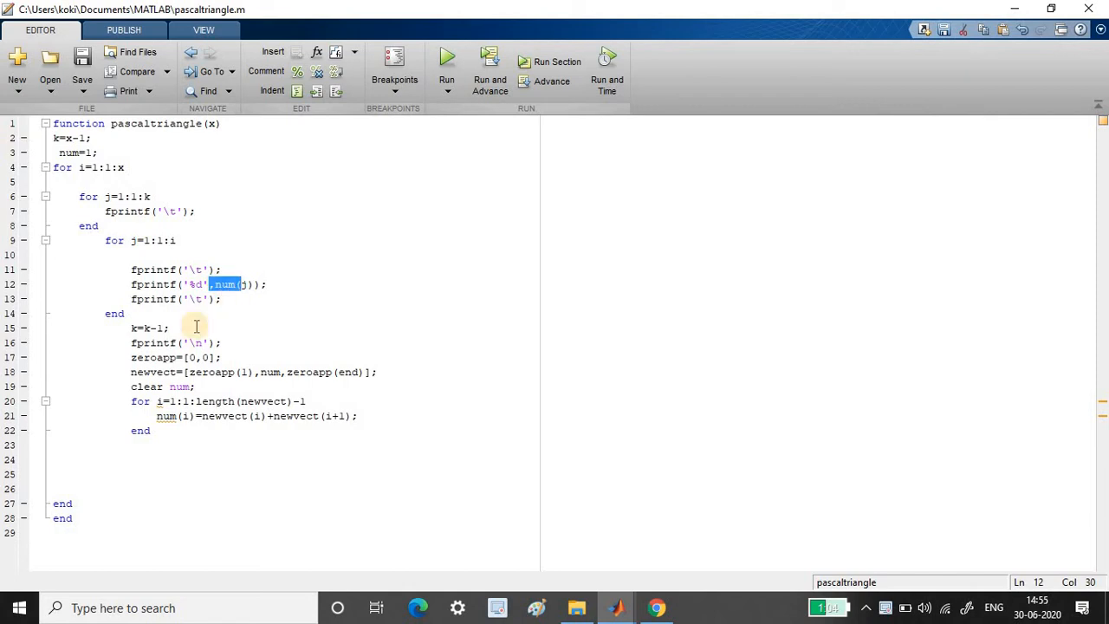
{"action": "left_click_drag", "start_coordinate": [128, 386], "coordinate": [344, 431]}
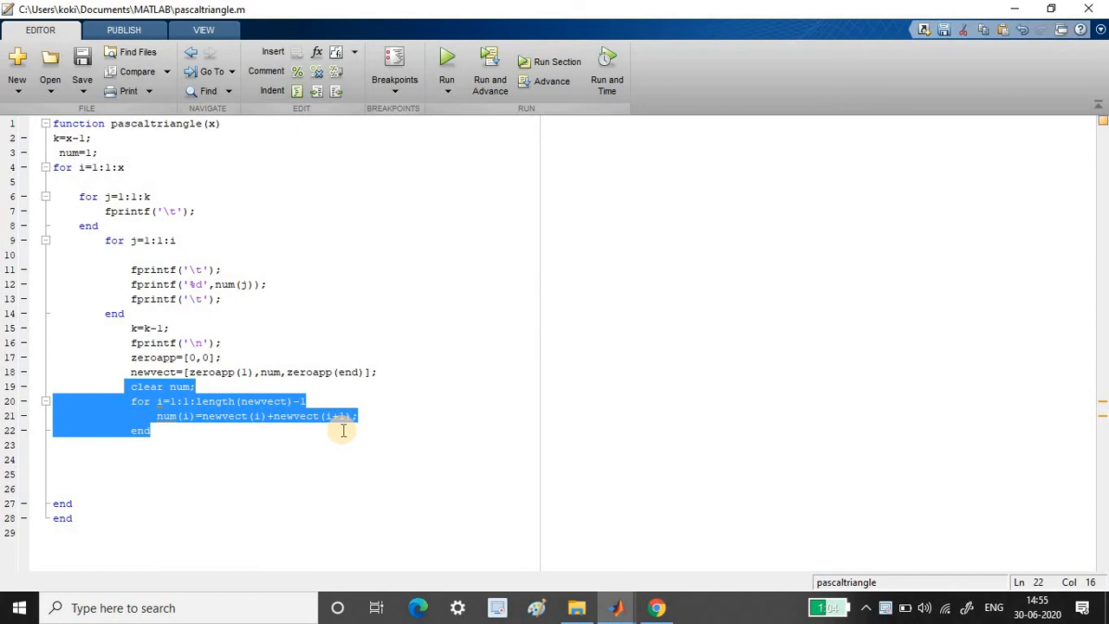
- Back in the Command Window, highlight the top 1 and the second-row 1s of the triangle
{"action": "left_click", "coordinate": [616, 607]}
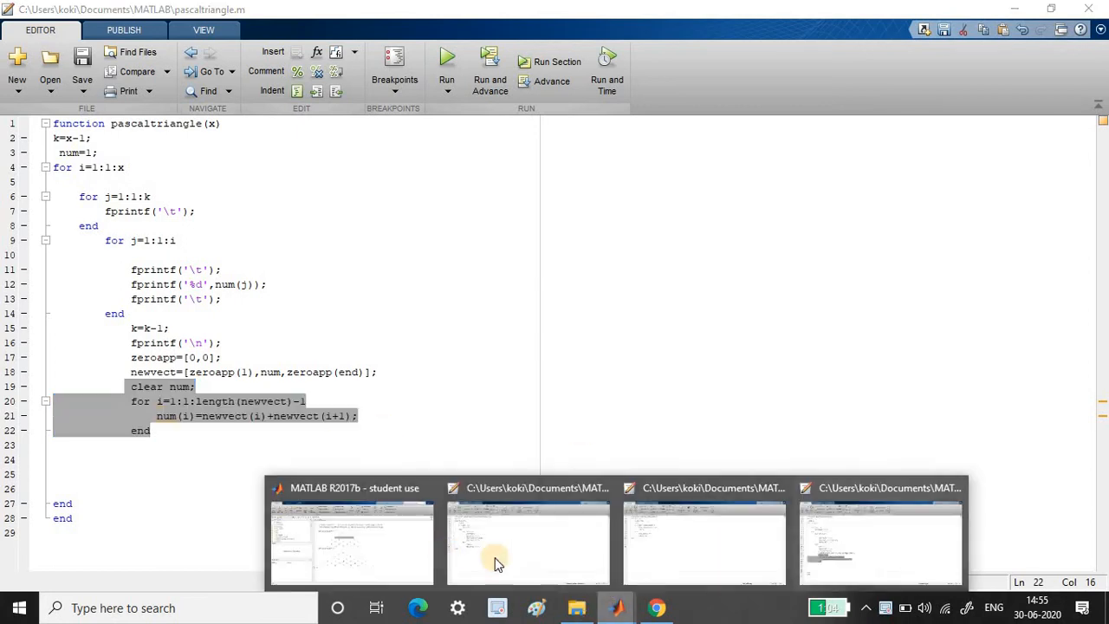
{"action": "left_click", "coordinate": [351, 544]}
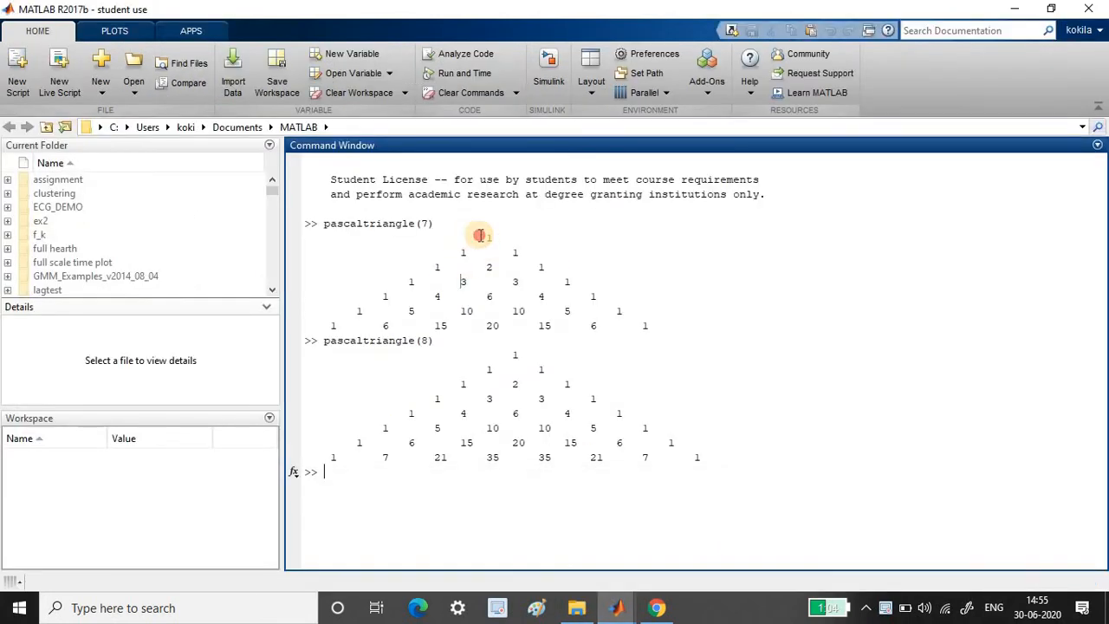
{"action": "left_click_drag", "start_coordinate": [488, 237], "coordinate": [519, 236]}
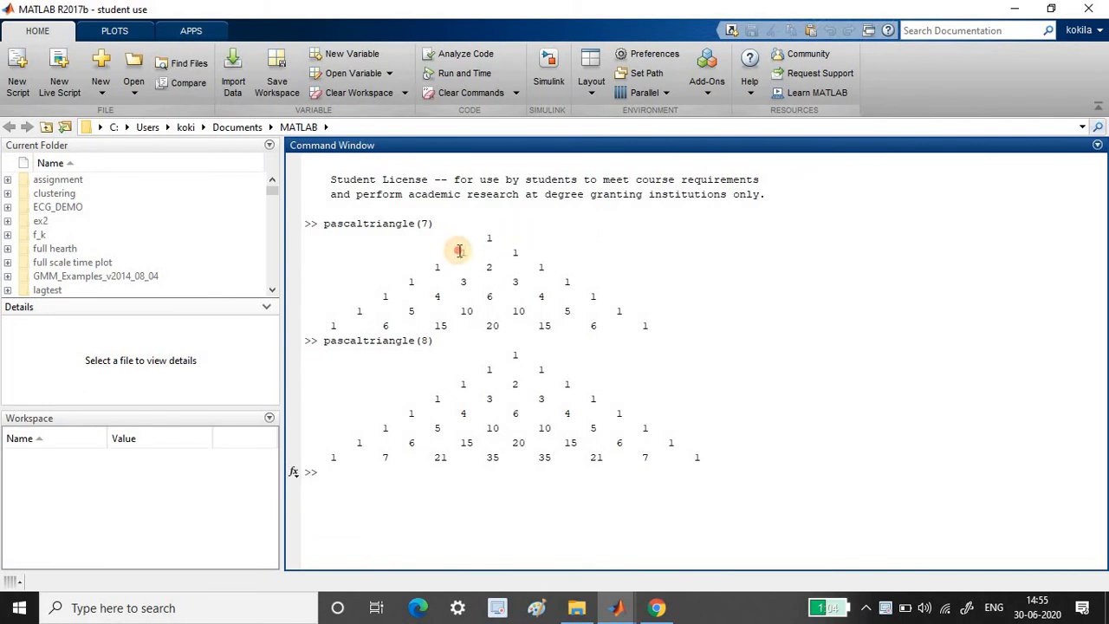
{"action": "left_click_drag", "start_coordinate": [459, 252], "coordinate": [518, 251]}
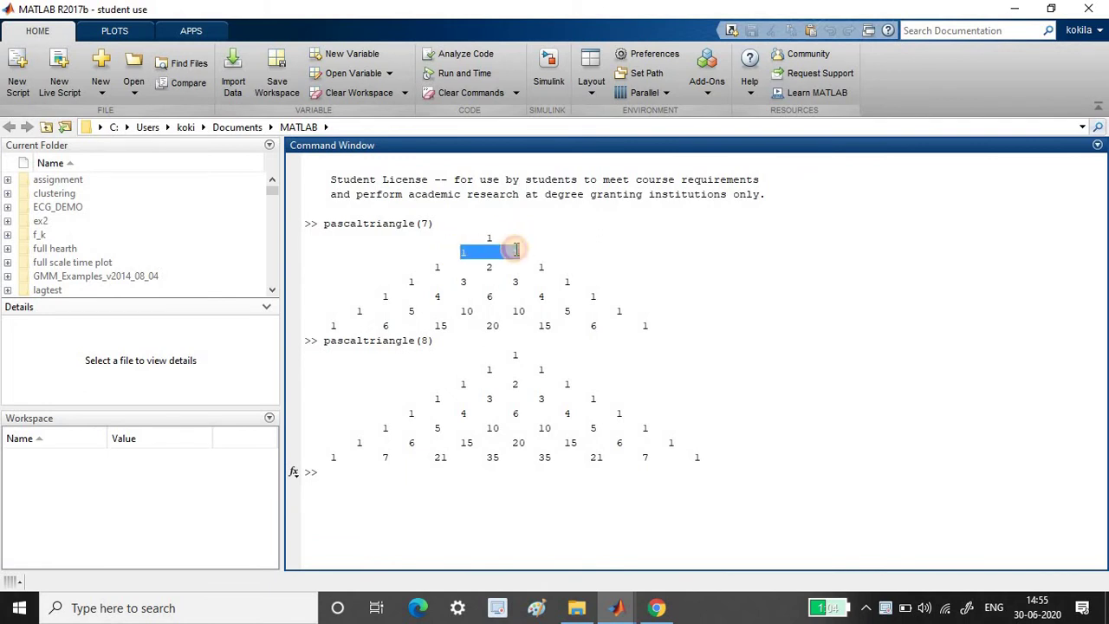
- Return to pascaltriangle.m and highlight the loop that builds the next row
{"action": "left_click", "coordinate": [622, 612]}
{"action": "left_click", "coordinate": [865, 524]}
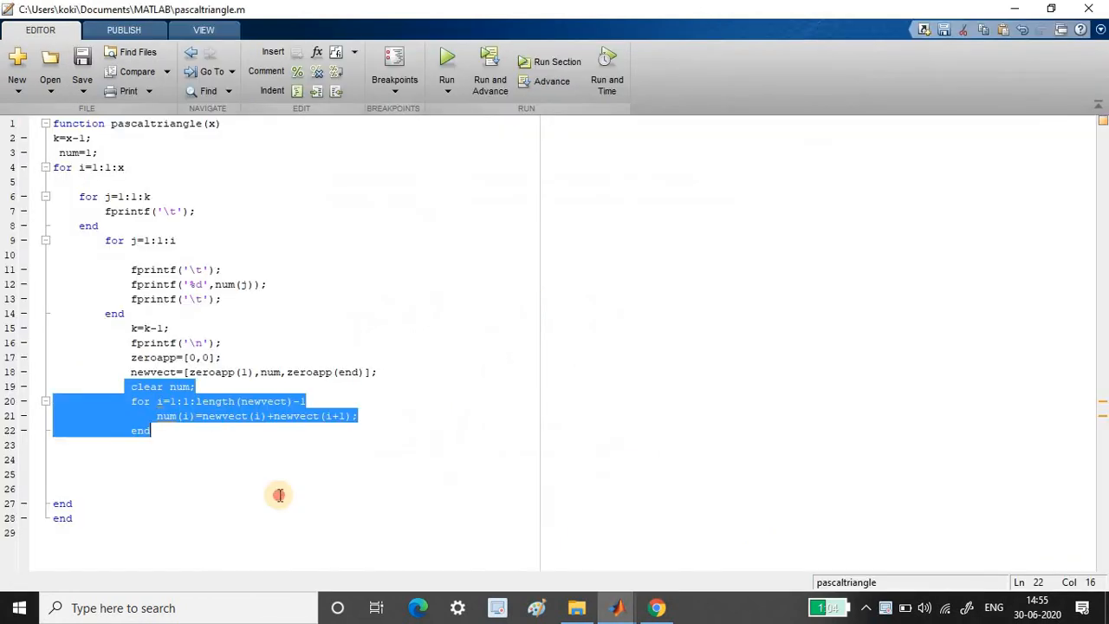
{"action": "left_click", "coordinate": [278, 494]}
{"action": "left_click_drag", "start_coordinate": [130, 401], "coordinate": [359, 437]}
- Switch back to the printed output and highlight the third row 1 2 1
{"action": "left_click", "coordinate": [621, 608]}
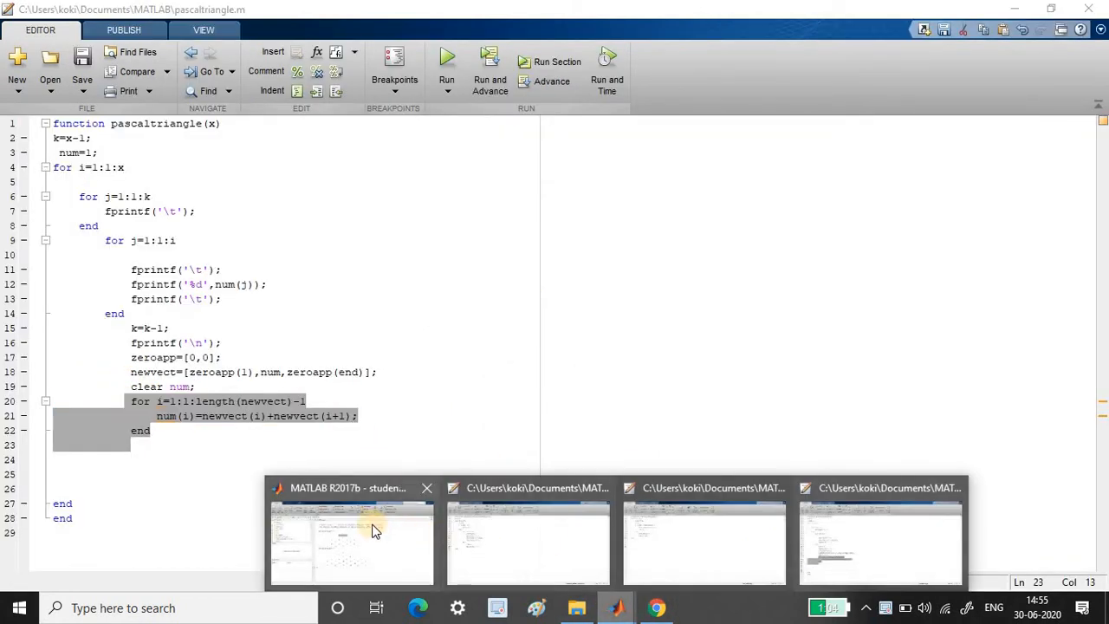
{"action": "left_click", "coordinate": [364, 525]}
{"action": "left_click", "coordinate": [428, 267]}
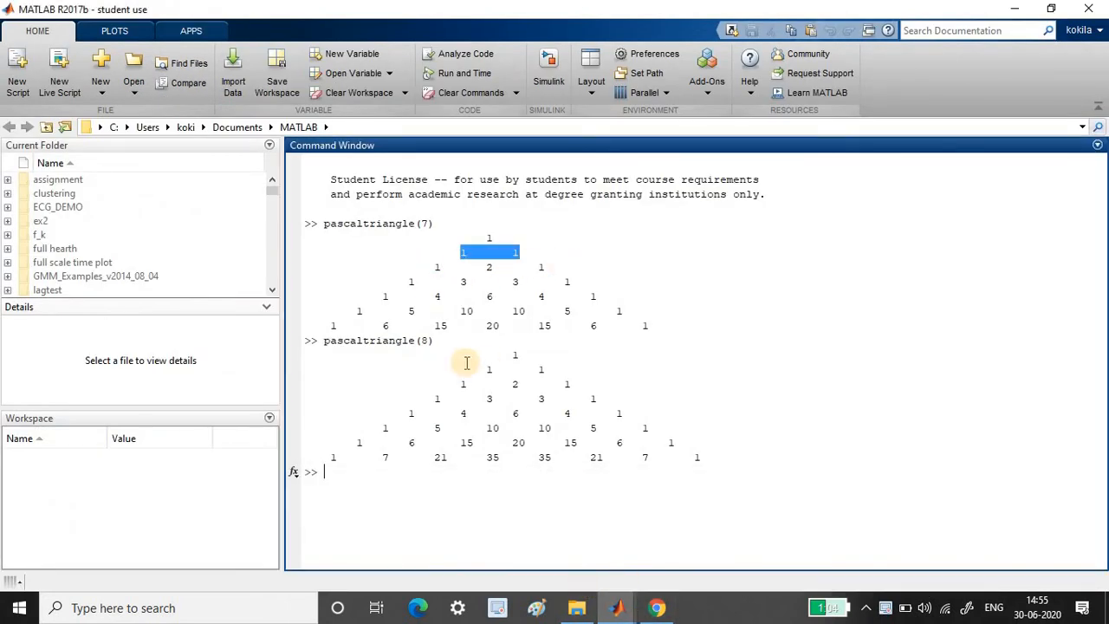
{"action": "left_click_drag", "start_coordinate": [432, 268], "coordinate": [560, 267]}
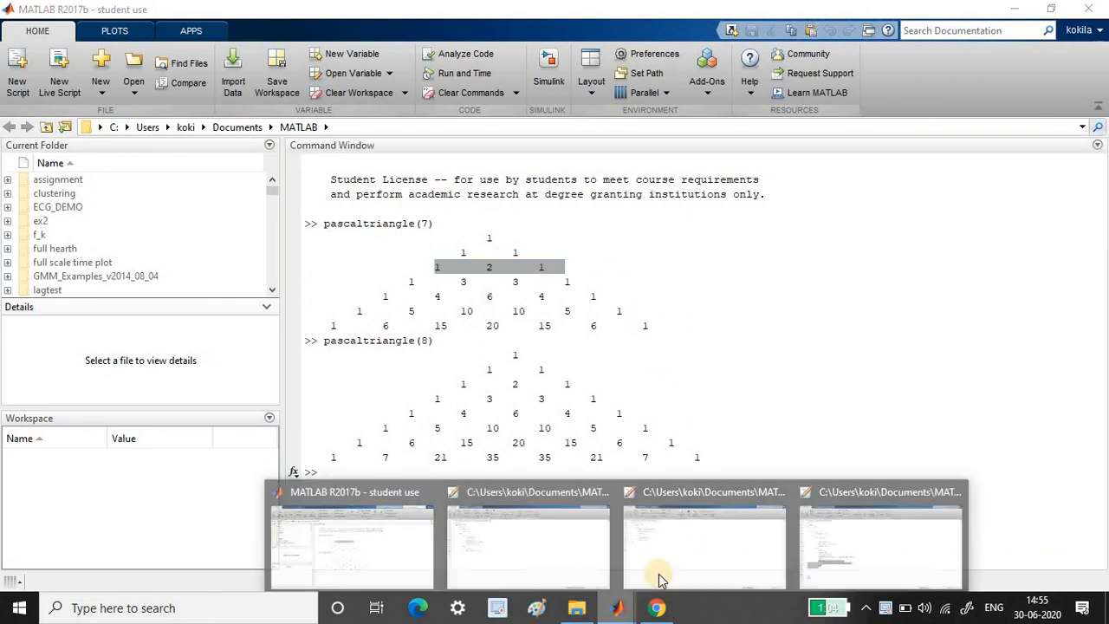
{"action": "left_click", "coordinate": [880, 542]}
{"action": "left_click", "coordinate": [357, 416]}
{"action": "left_click_drag", "start_coordinate": [130, 372], "coordinate": [405, 373]}
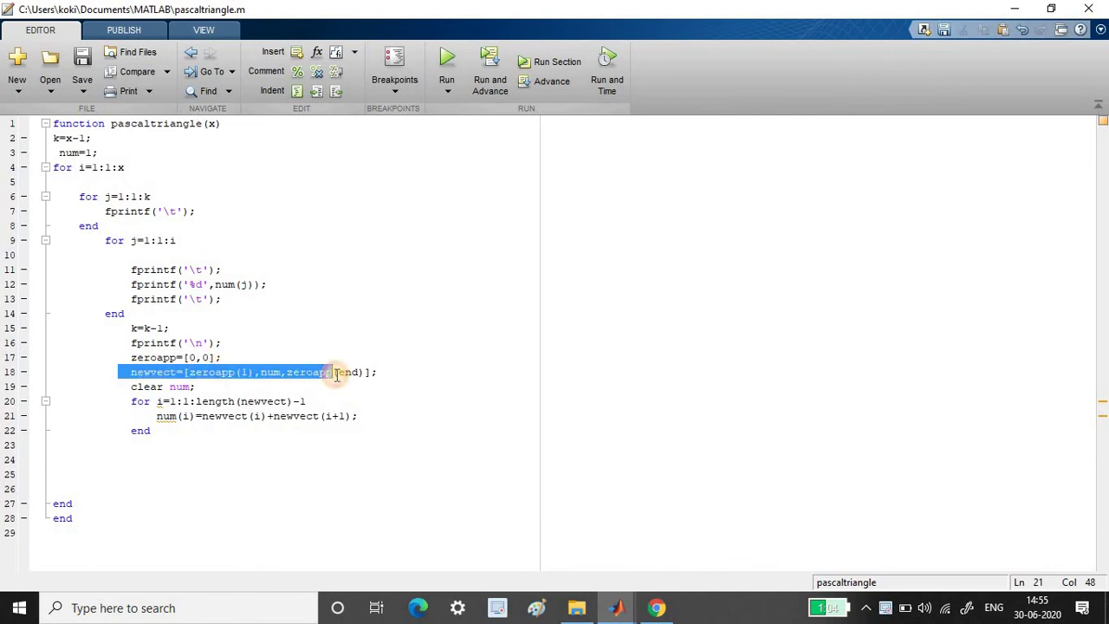
{"action": "left_click", "coordinate": [404, 373]}
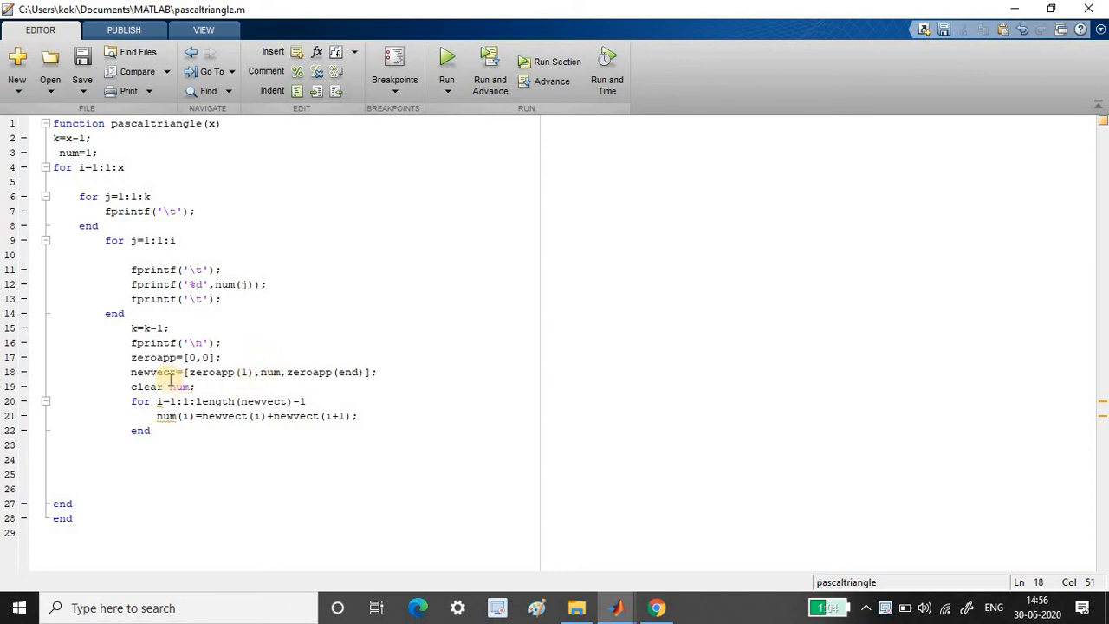
{"action": "left_click_drag", "start_coordinate": [131, 372], "coordinate": [52, 372]}
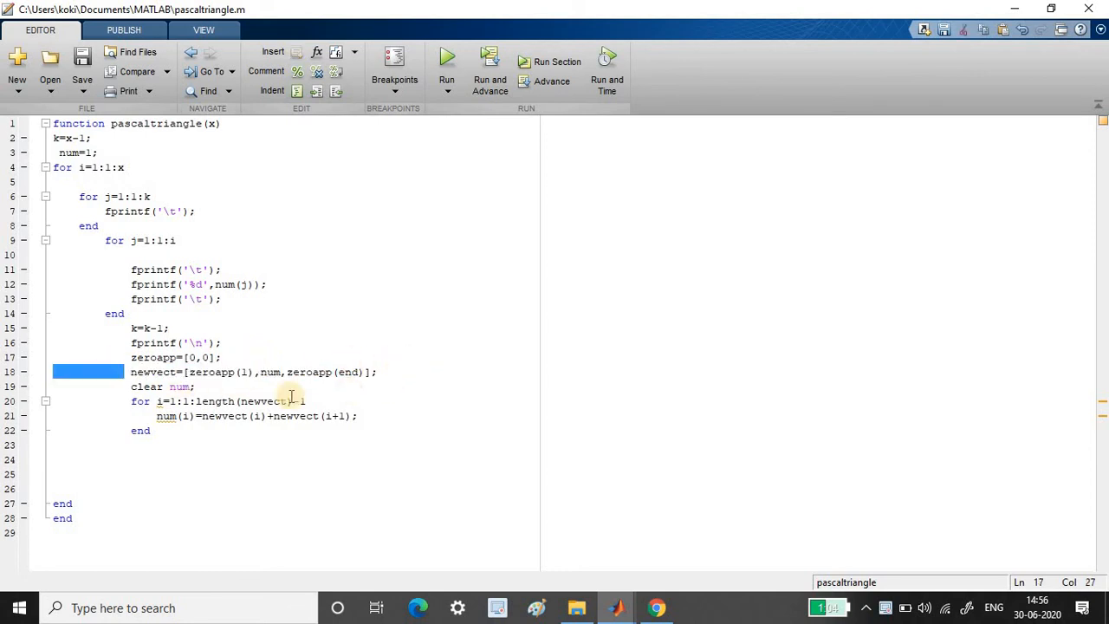
{"action": "left_click_drag", "start_coordinate": [306, 401], "coordinate": [142, 402]}
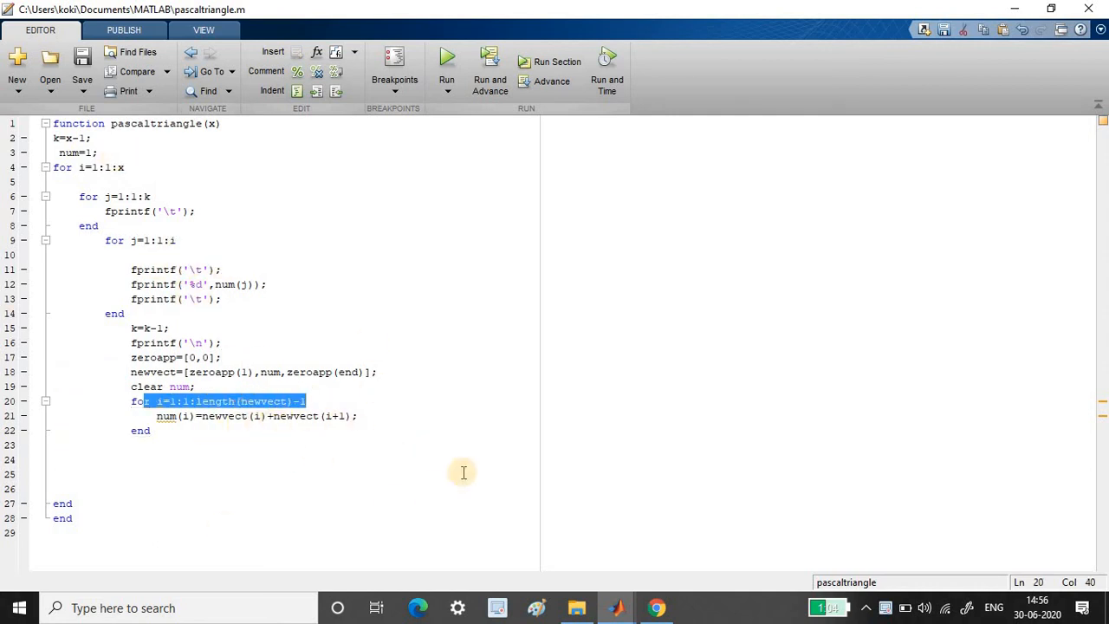
{"action": "left_click", "coordinate": [611, 609]}
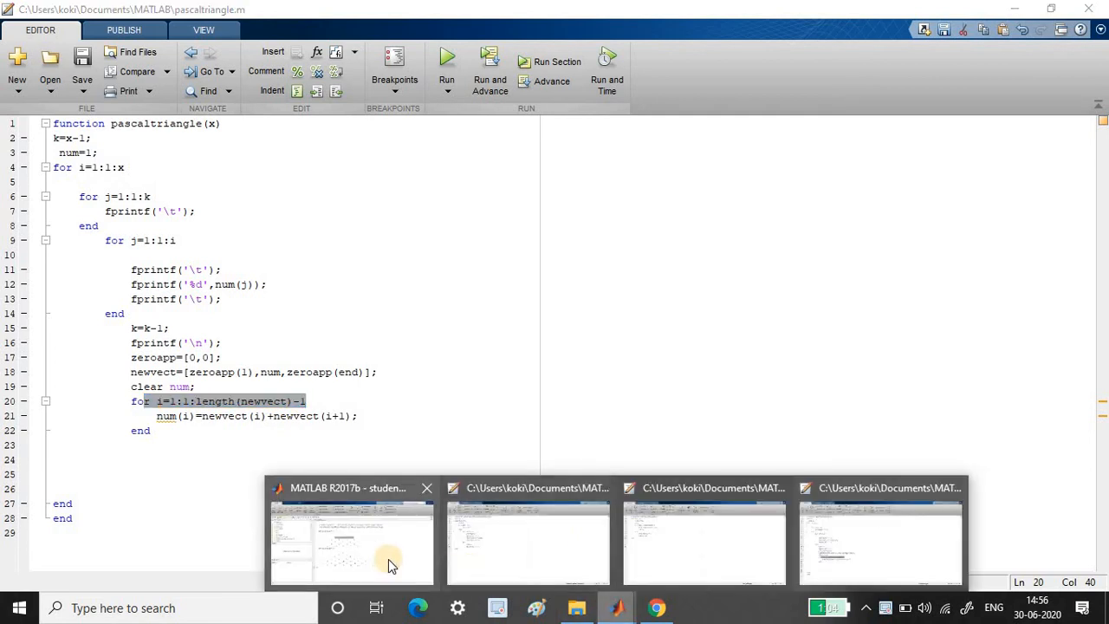
- Recall the previous pascaltriangle command, change it to pascaltriangle(10) and run it
{"action": "left_click", "coordinate": [389, 533]}
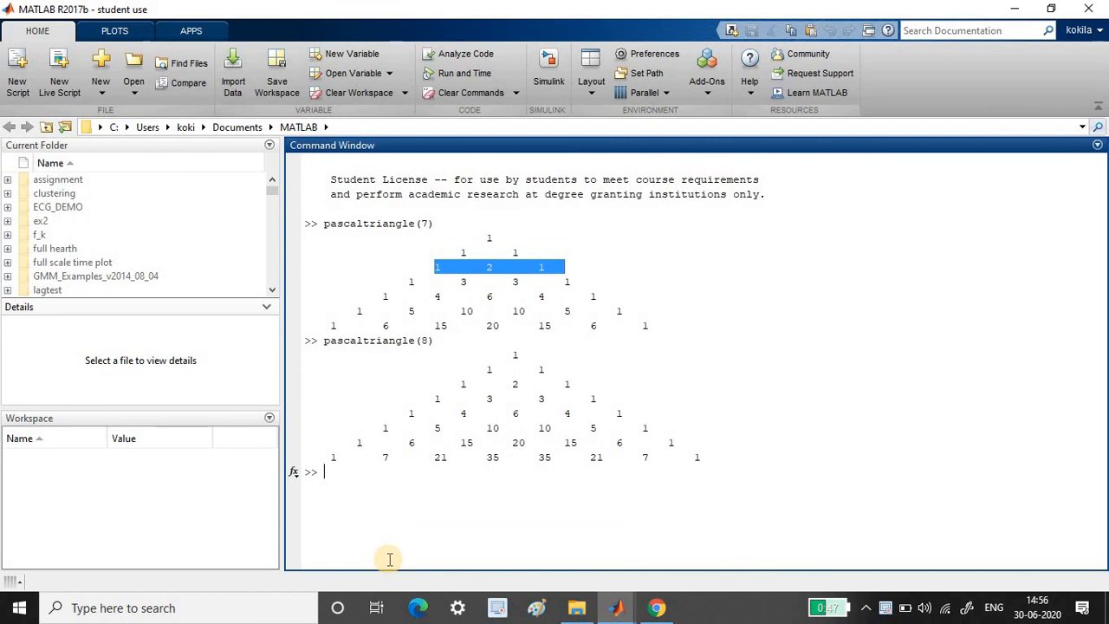
{"action": "key", "text": "Up"}
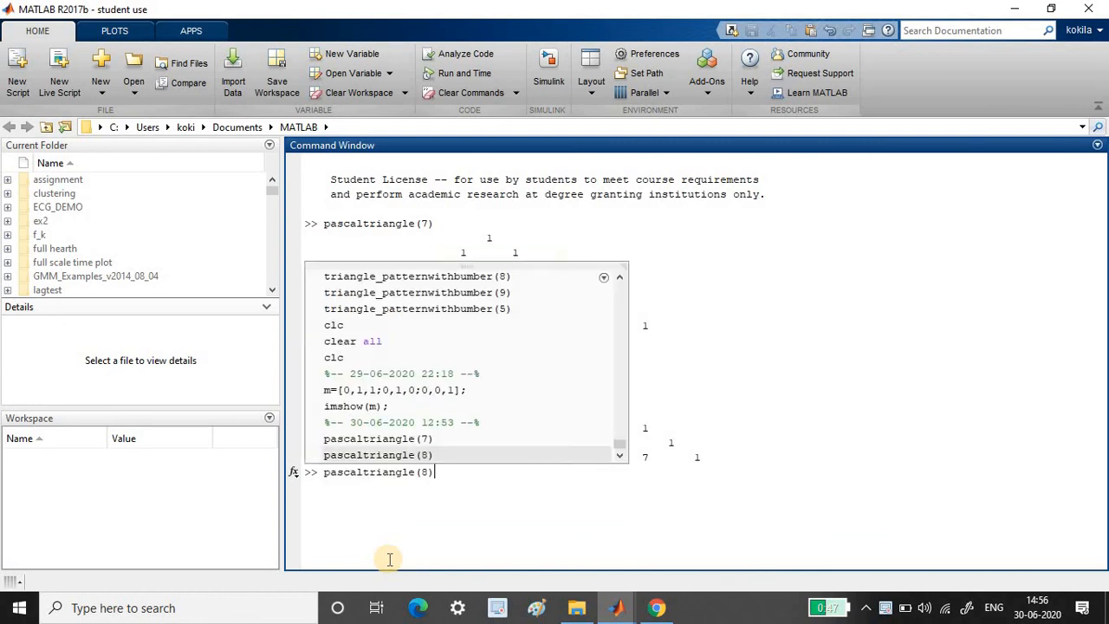
{"action": "key", "text": "BackSpace"}
{"action": "type", "text": "10"}
{"action": "key", "text": "Return"}
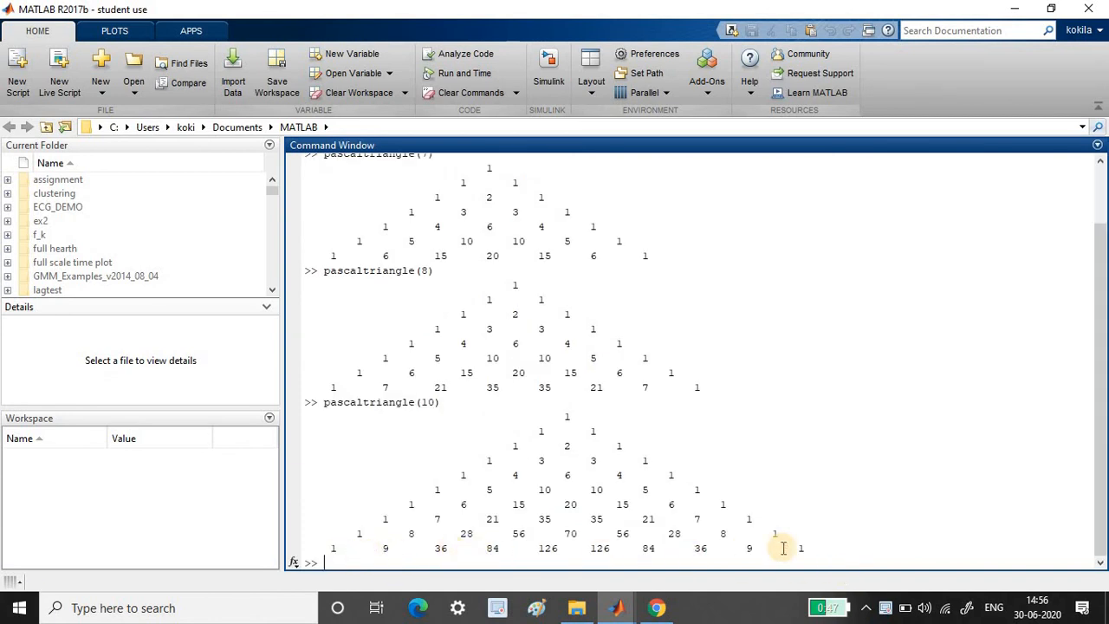
- Run pascaltriangle(11) the same way and highlight a 1 in the 11-row triangle
{"action": "key", "text": "Up"}
{"action": "key", "text": "BackSpace"}
{"action": "key", "text": "BackSpace"}
{"action": "type", "text": "1)"}
{"action": "key", "text": "Return"}
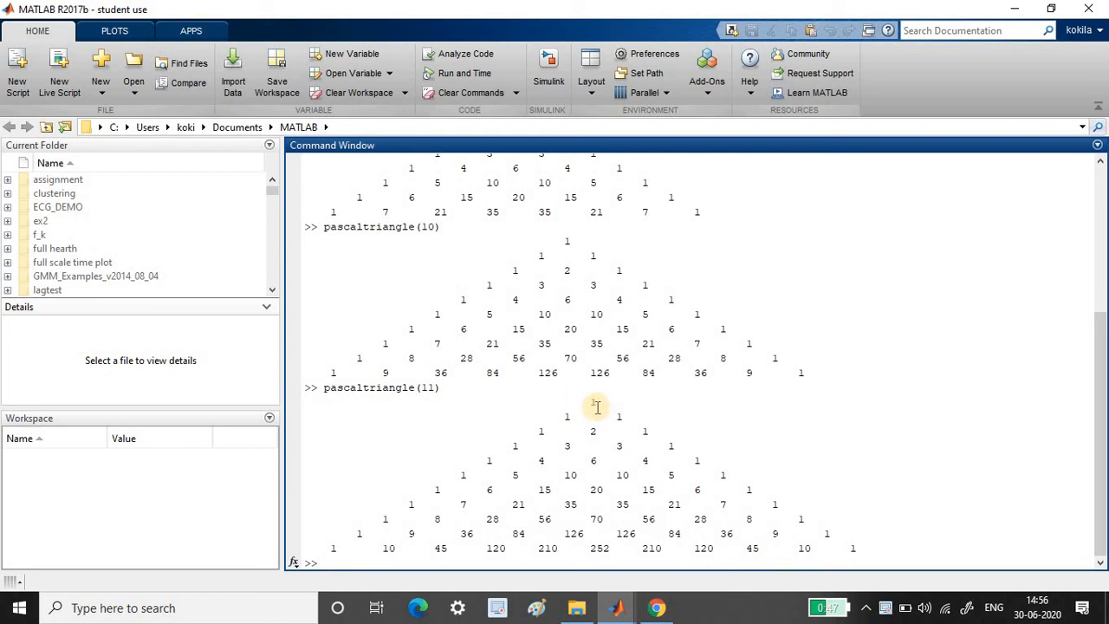
{"action": "left_click_drag", "start_coordinate": [613, 417], "coordinate": [665, 425]}
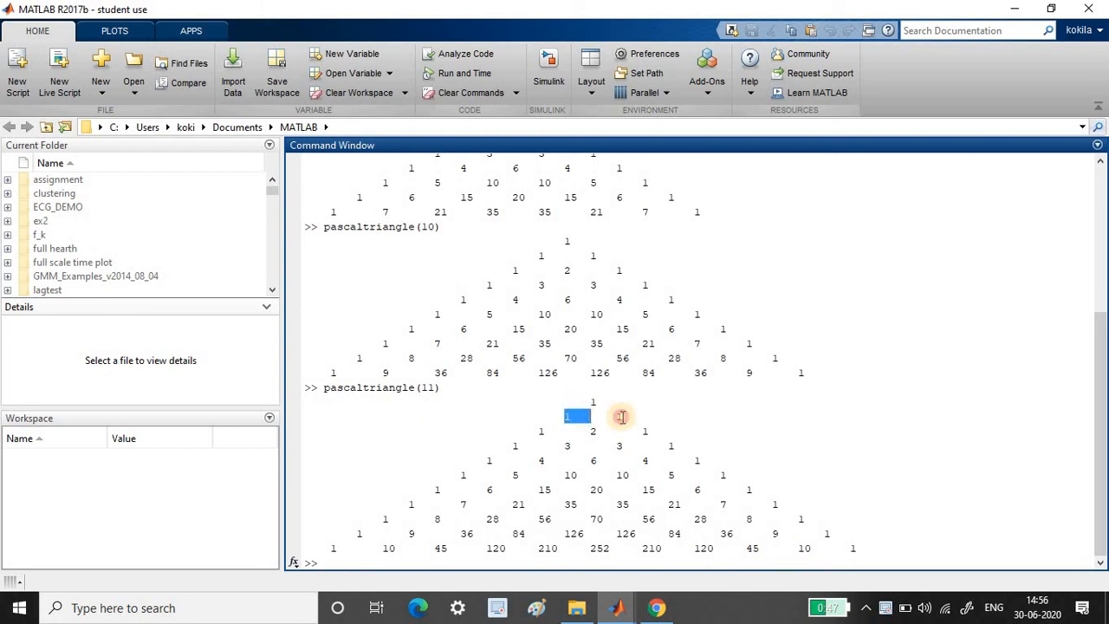